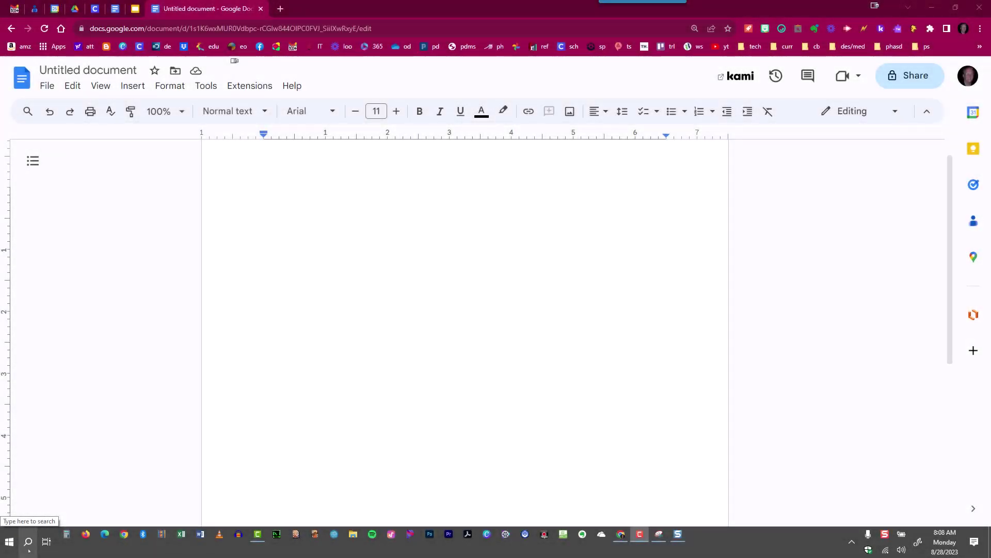
# Search for 'snip' and pin Snip & Sketch to the taskbar, then close the search panel
pyautogui.click(28, 542)
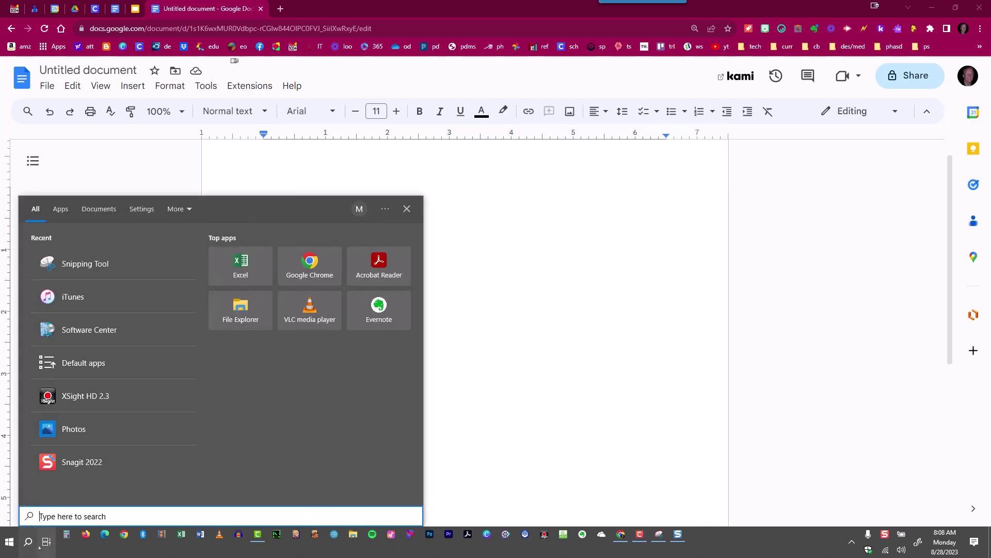
pyautogui.write('snip')
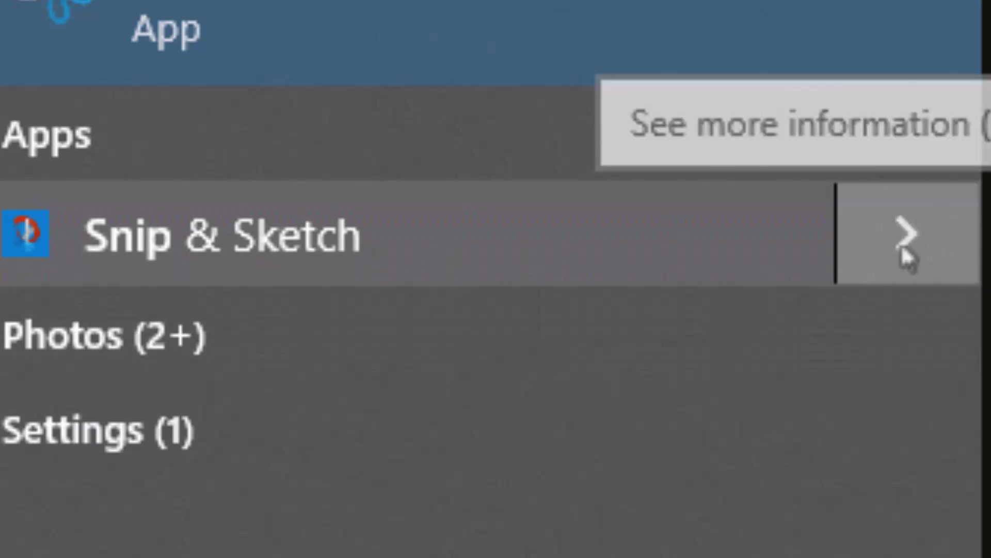
pyautogui.click(907, 248)
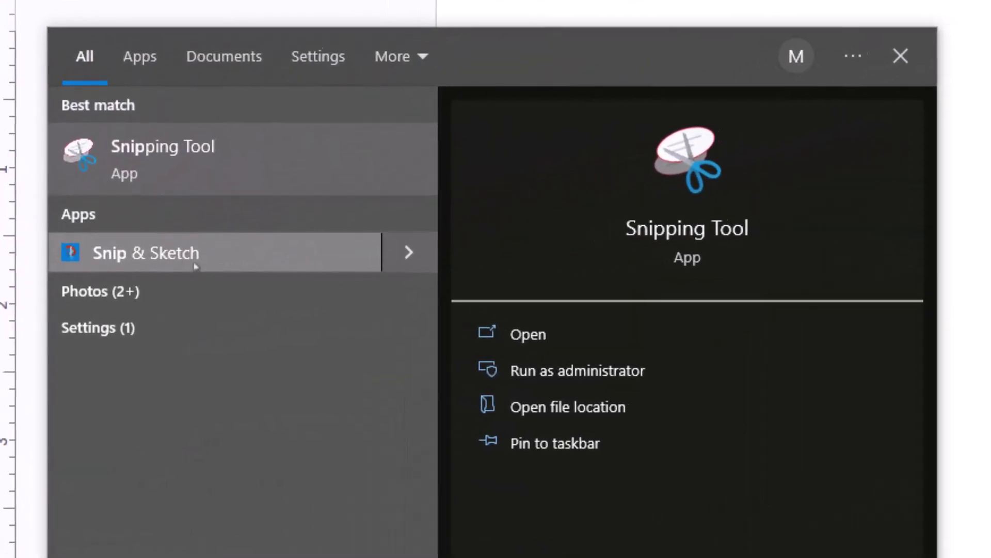
pyautogui.rightClick(171, 255)
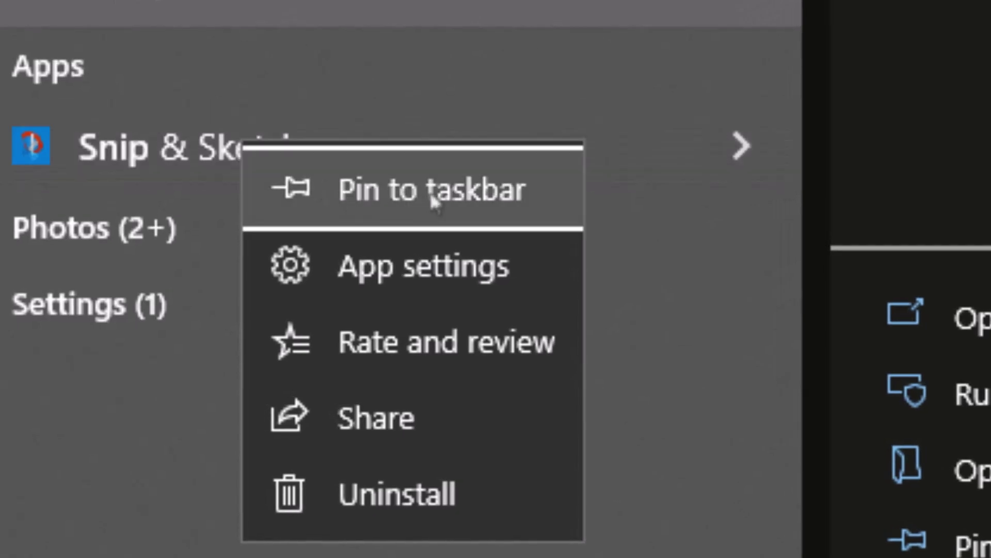
pyautogui.click(432, 201)
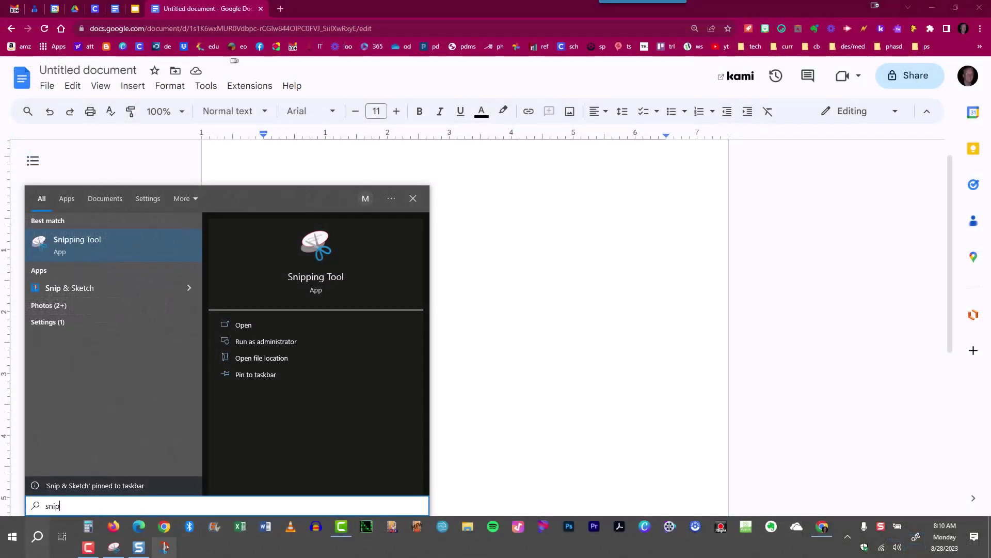
pyautogui.press('Escape')
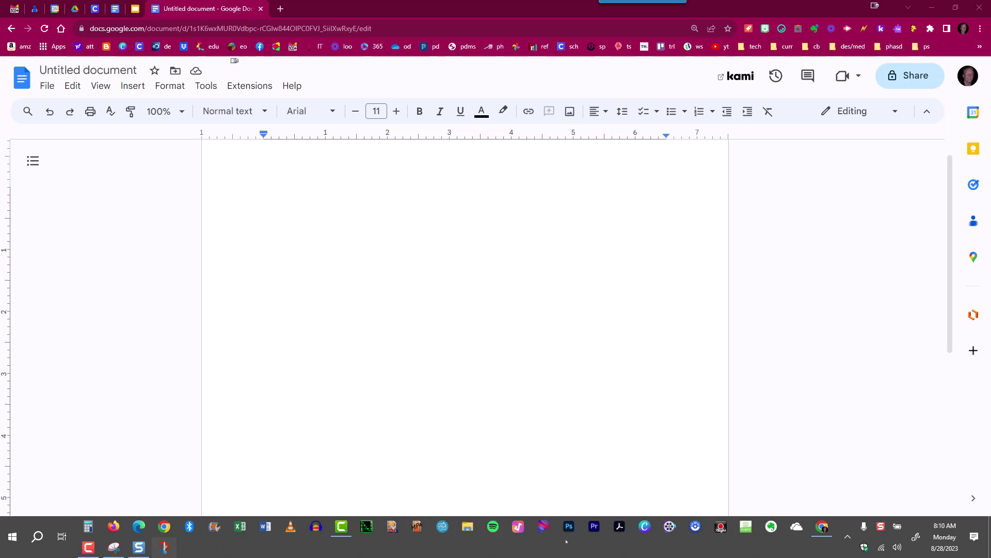
# Move the Snip & Sketch taskbar icon after the music app, then start and cancel a trial snip
pyautogui.moveTo(533, 528); pyautogui.dragTo(551, 532)
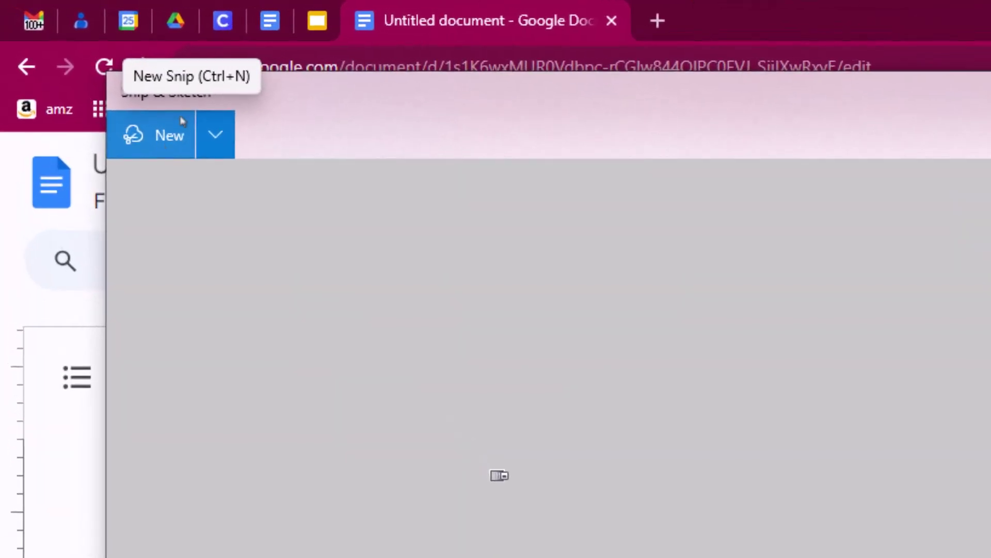
pyautogui.click(164, 150)
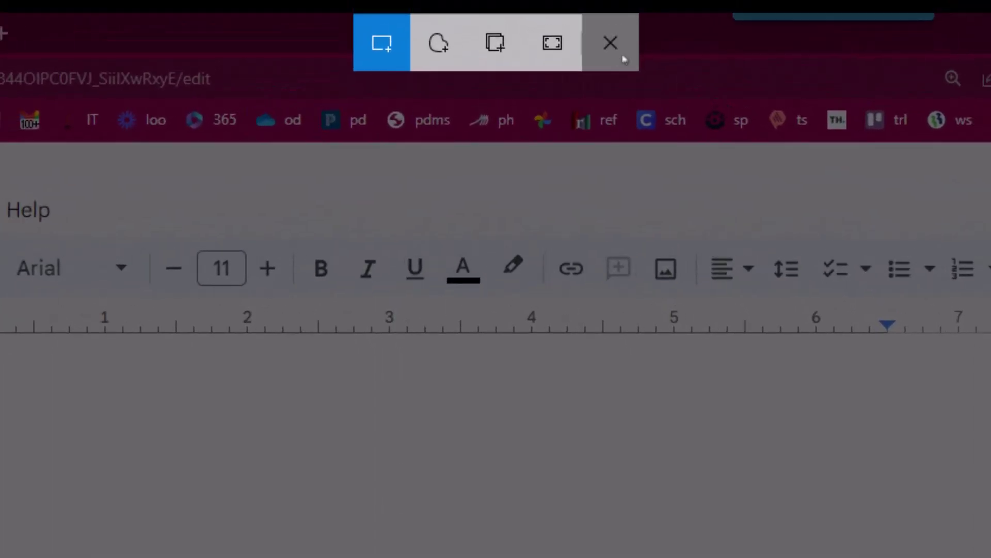
pyautogui.click(620, 50)
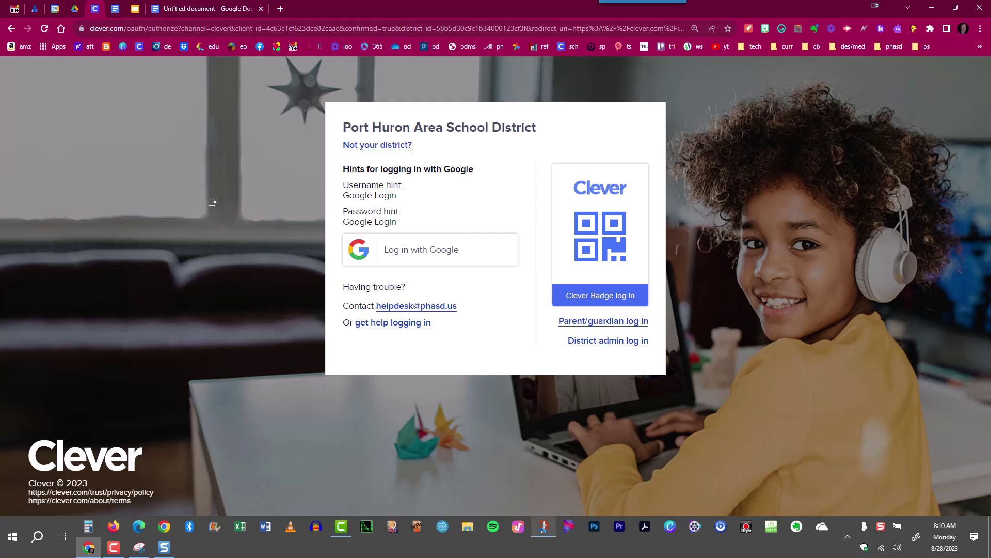
# Bring Snip & Sketch over the Clever login page and show the snip timing options next to New
pyautogui.hotkey('alt', 'Tab')
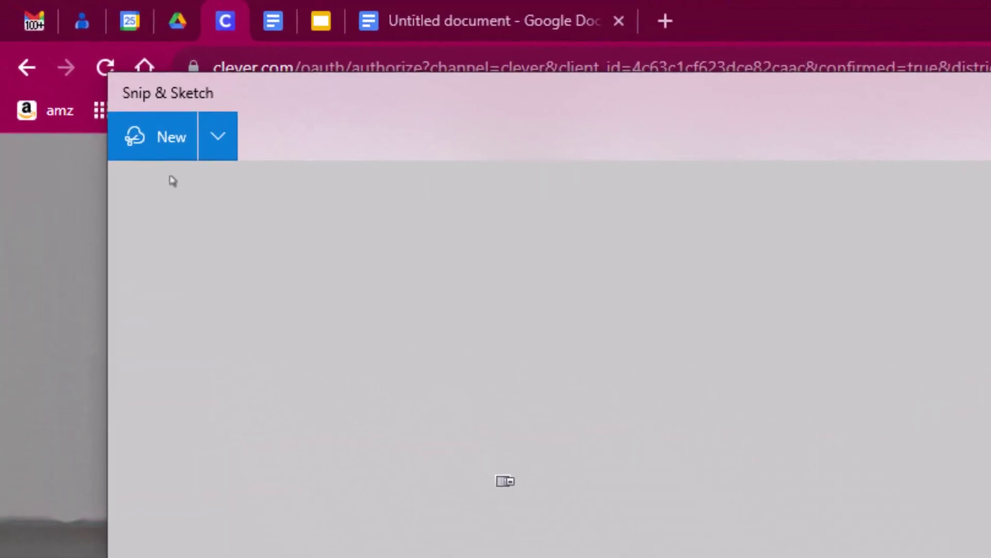
pyautogui.click(216, 151)
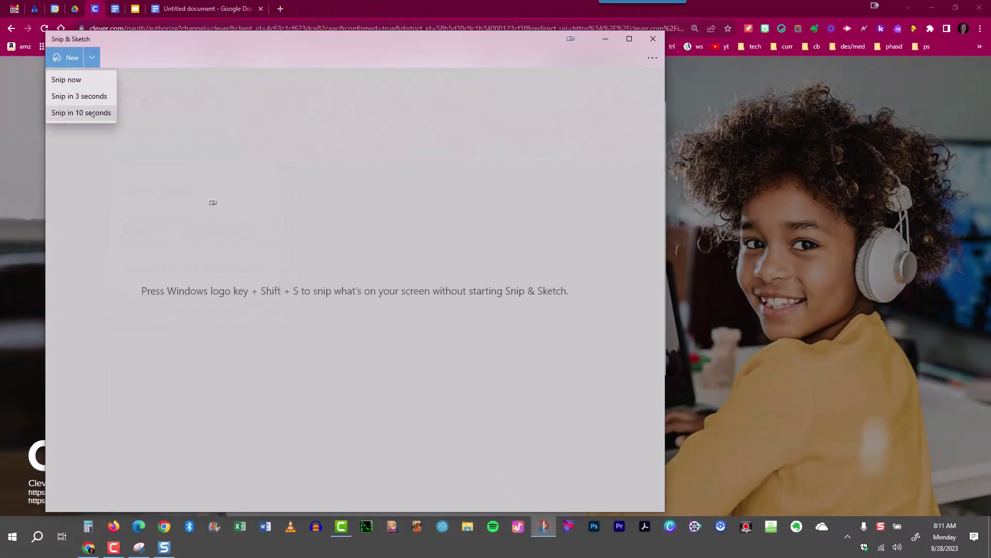
# Snip now in Rectangular mode, dragging around the entire Clever login card
pyautogui.click(64, 80)
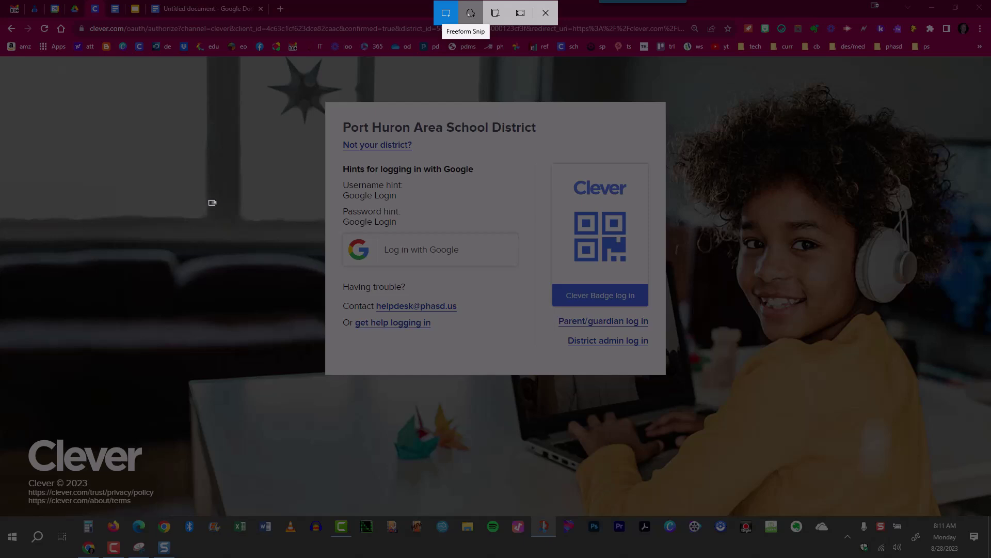
pyautogui.click(471, 13)
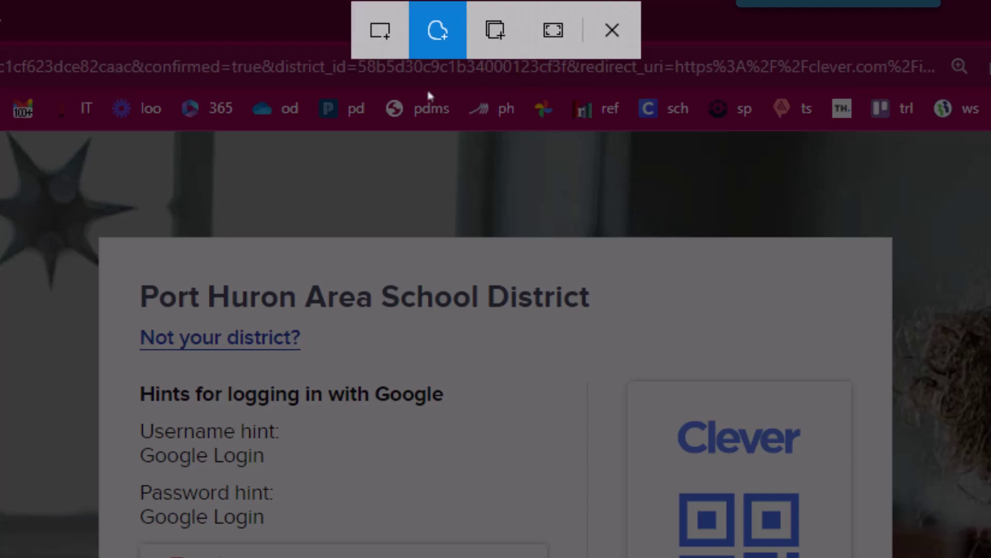
pyautogui.click(380, 32)
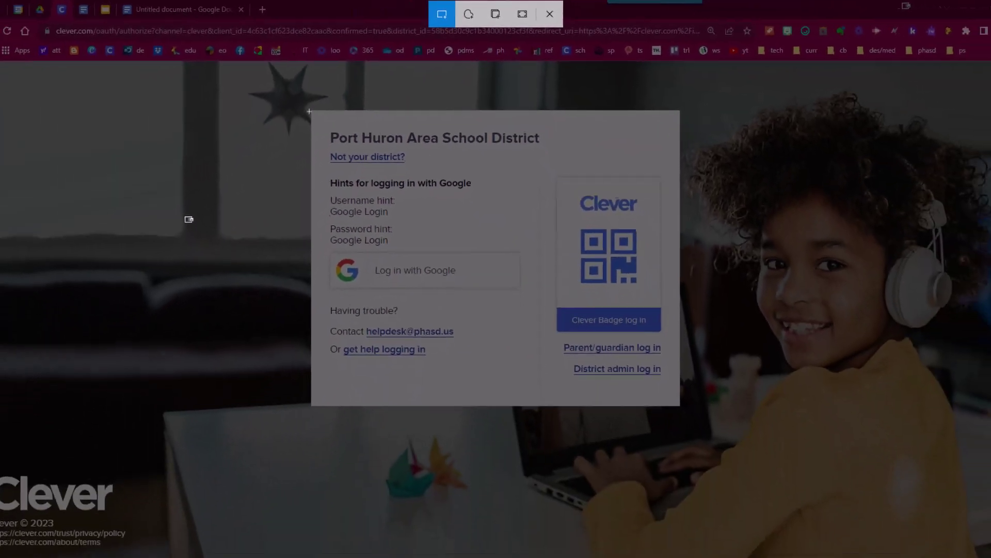
pyautogui.moveTo(267, 137); pyautogui.dragTo(427, 466)
pyautogui.moveTo(444, 350)
pyautogui.mouseDown()
pyautogui.moveTo(496, 368)
pyautogui.moveTo(663, 375)
pyautogui.mouseUp()
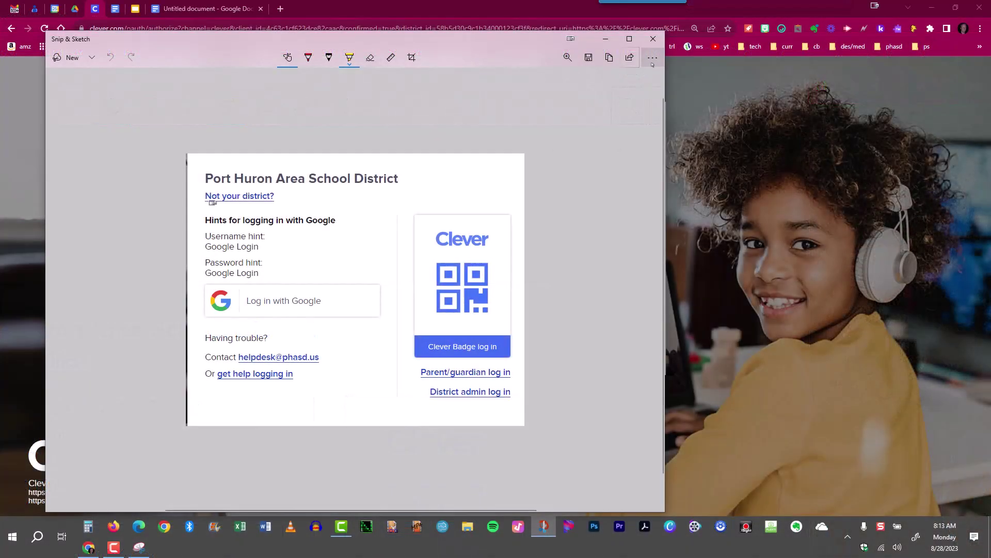
# Zoom the captured login card to 120%, then return it to actual size
pyautogui.click(785, 106)
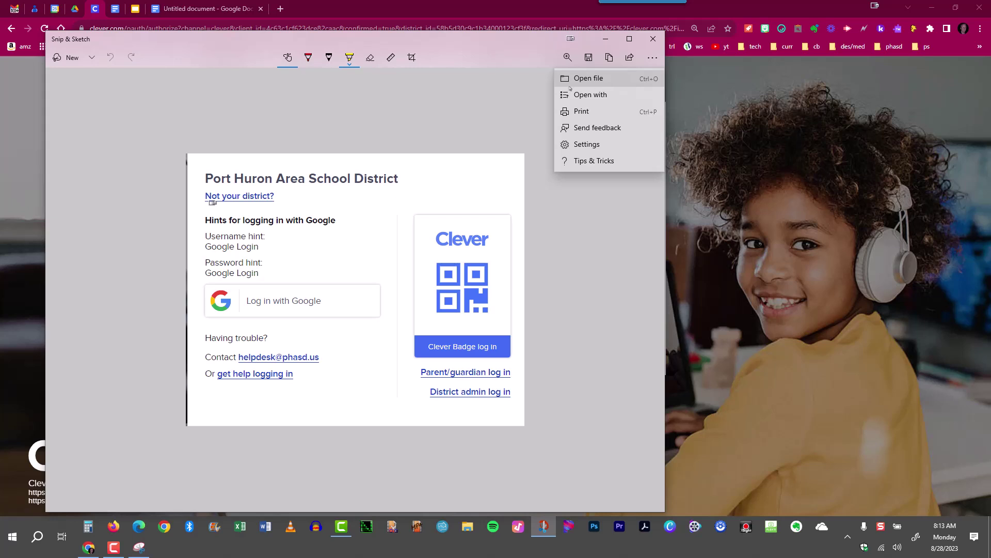
pyautogui.click(548, 88)
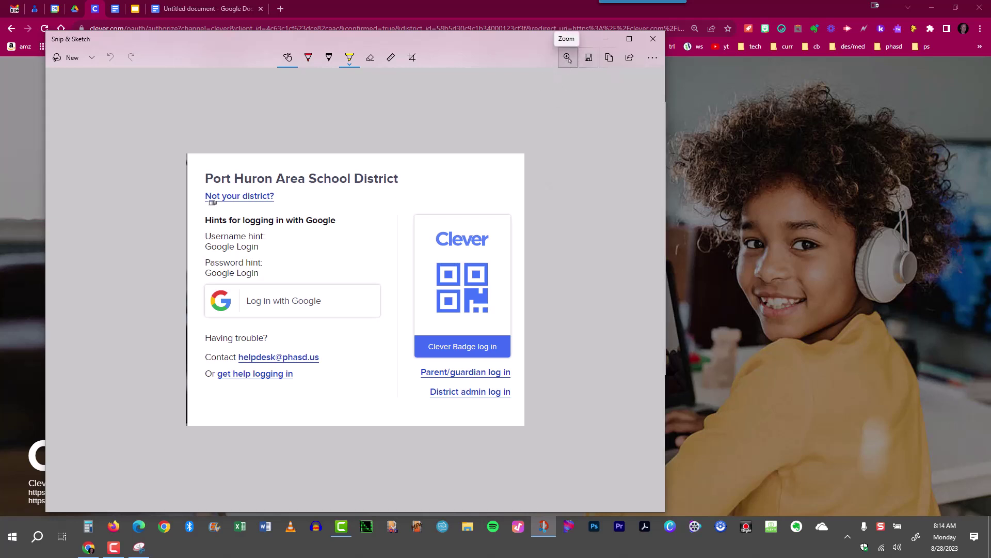
pyautogui.click(568, 58)
pyautogui.moveTo(505, 84); pyautogui.dragTo(522, 85)
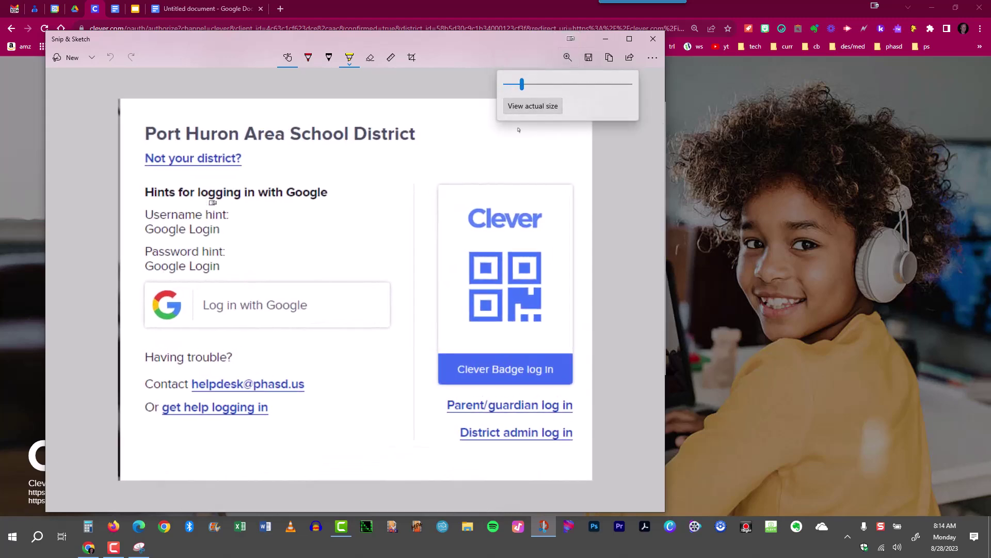
pyautogui.click(533, 107)
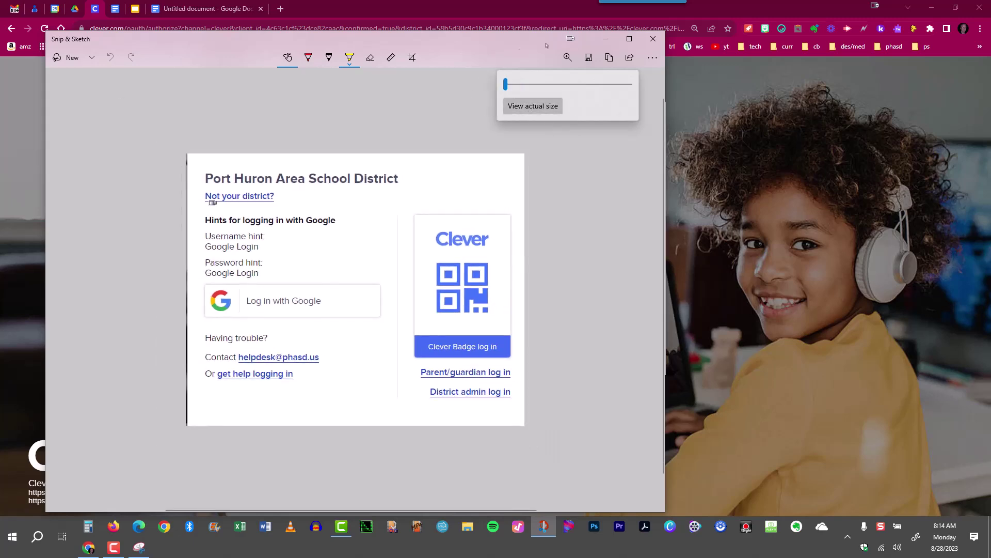
pyautogui.click(309, 58)
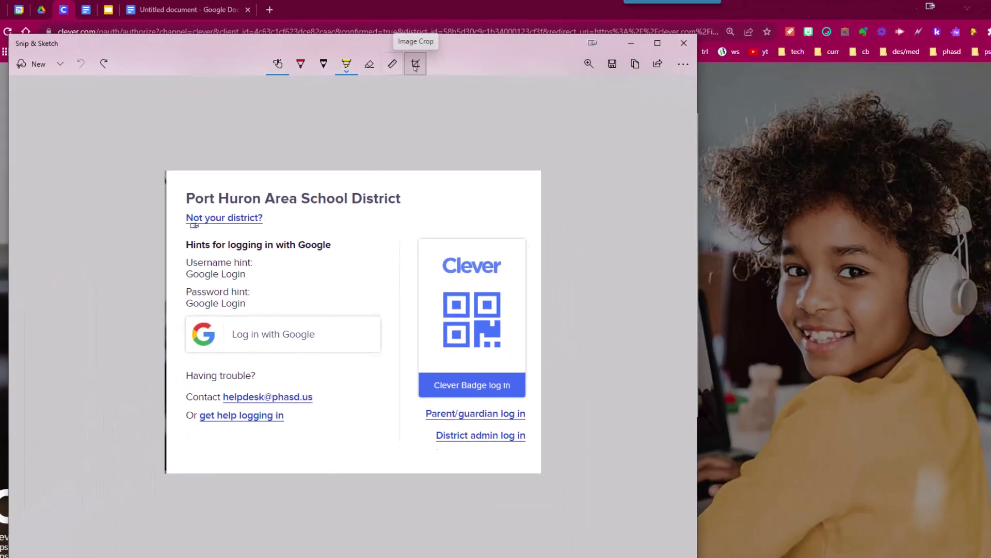
# Crop the snip by pulling the top-left handle slightly inward and apply the crop
pyautogui.click(445, 115)
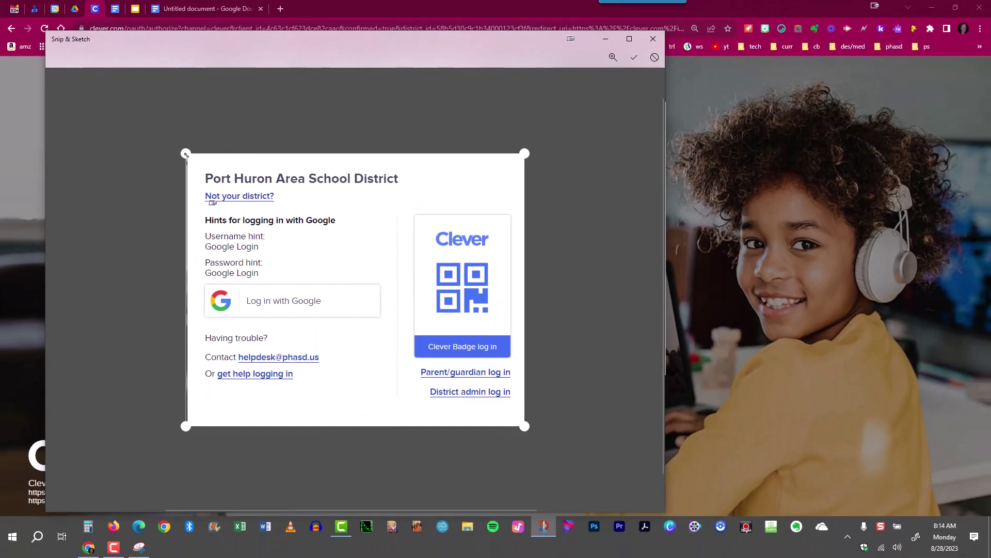
pyautogui.moveTo(186, 153); pyautogui.dragTo(189, 154)
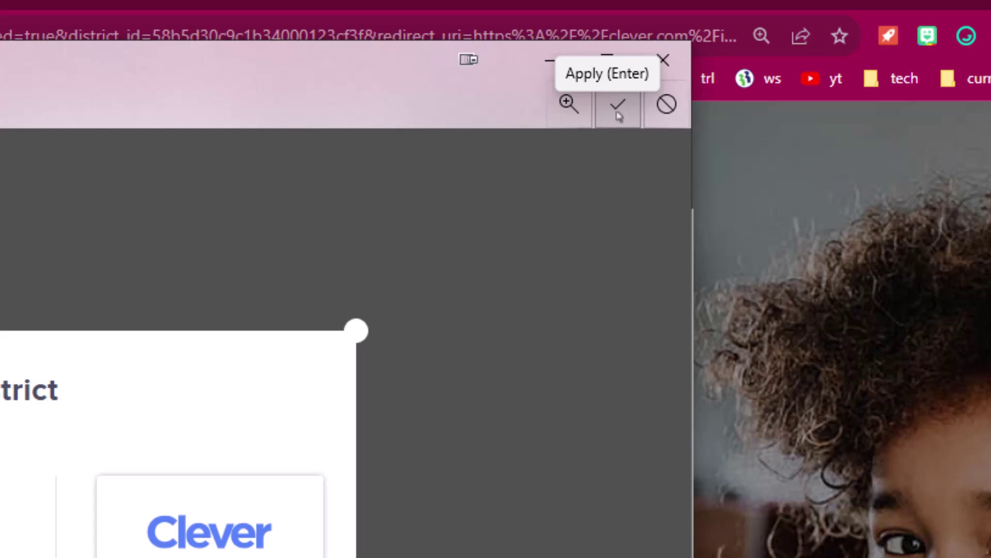
pyautogui.click(618, 106)
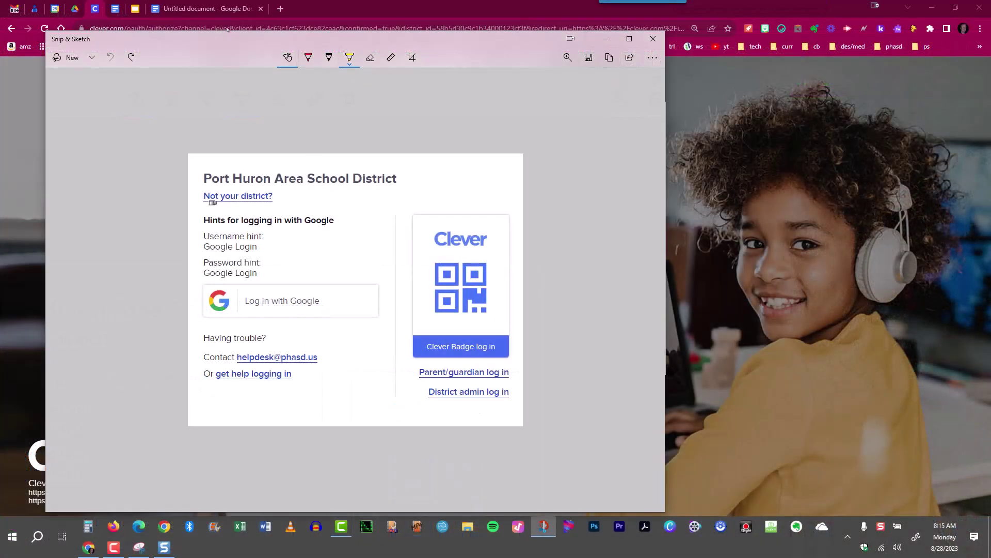
# Paste the cropped login screenshot into the Untitled Google Doc and shrink it to about half width
pyautogui.click(220, 9)
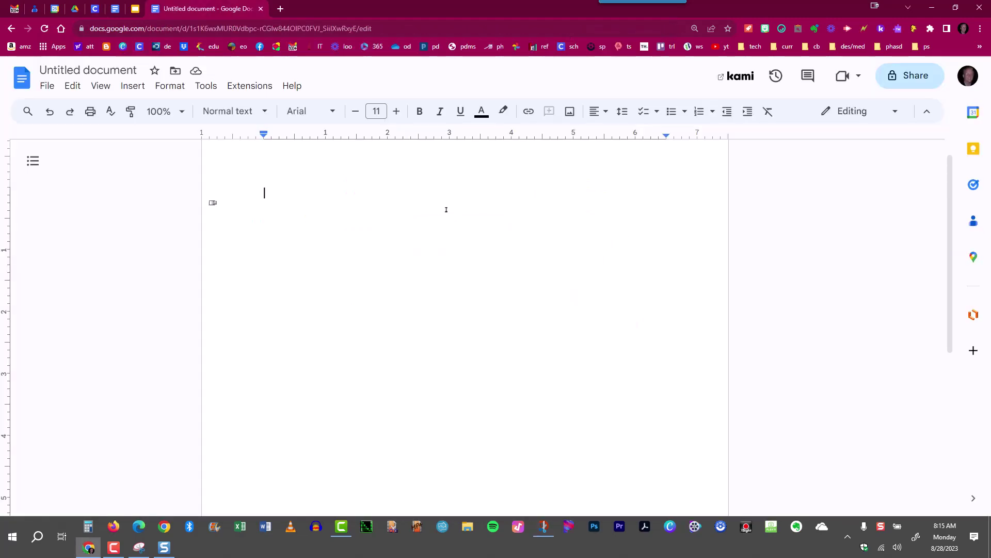
pyautogui.rightClick(447, 209)
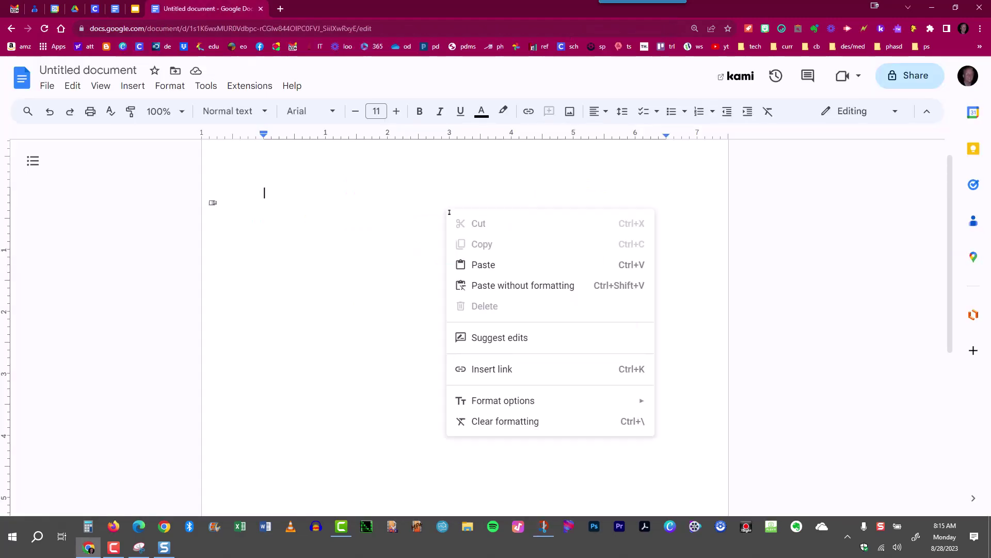
pyautogui.click(474, 265)
pyautogui.click(524, 361)
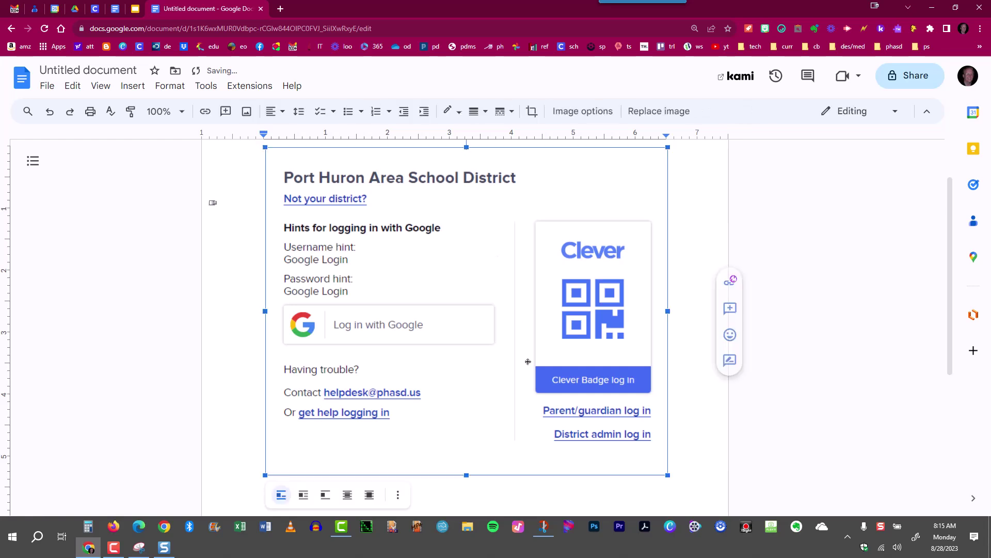
pyautogui.moveTo(619, 440); pyautogui.dragTo(517, 351)
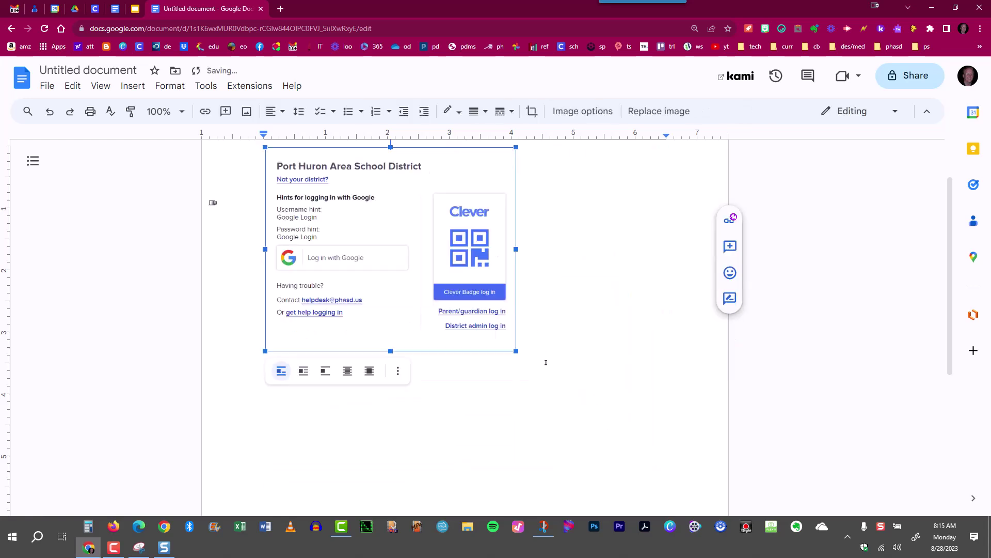
pyautogui.click(635, 269)
# Give the screenshot a 1pt border
pyautogui.click(423, 214)
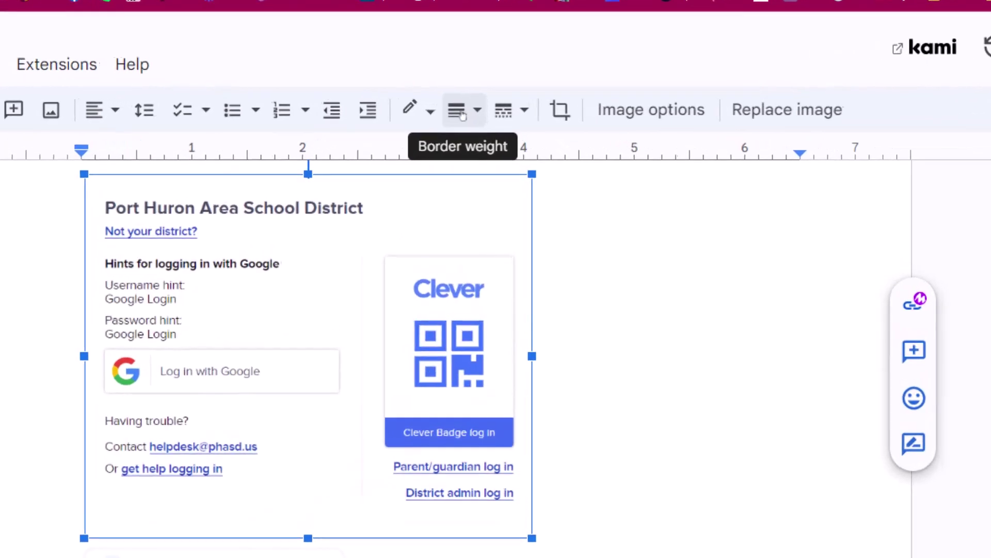
pyautogui.click(463, 114)
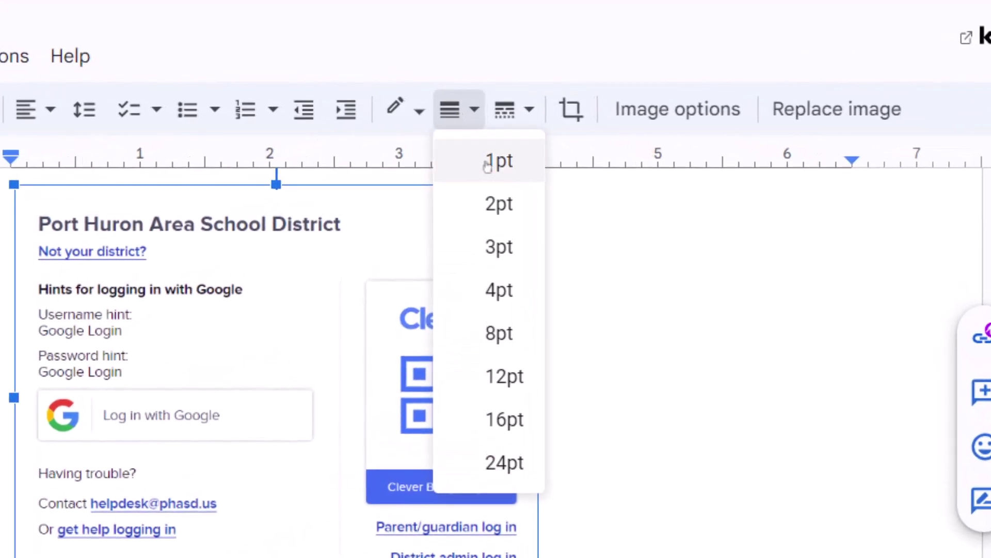
pyautogui.click(488, 164)
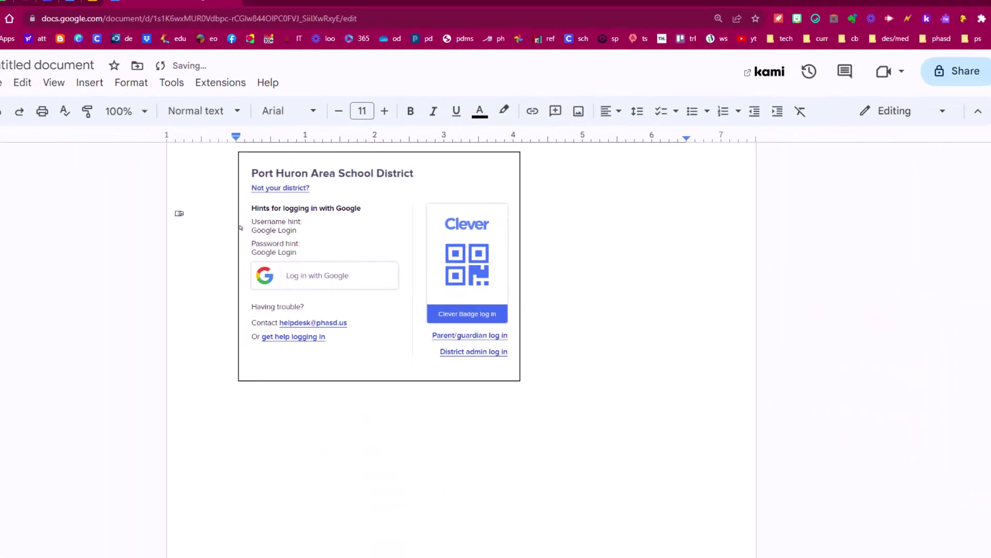